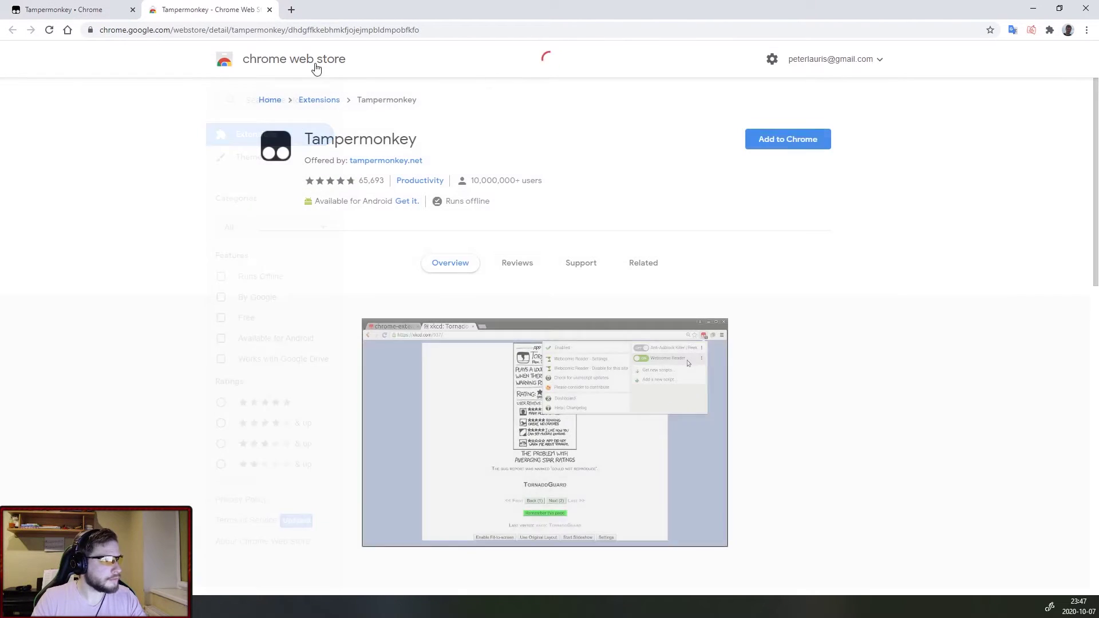
Add the Tampermonkey extension to Chrome from its Web Store page
left_click(780, 138)
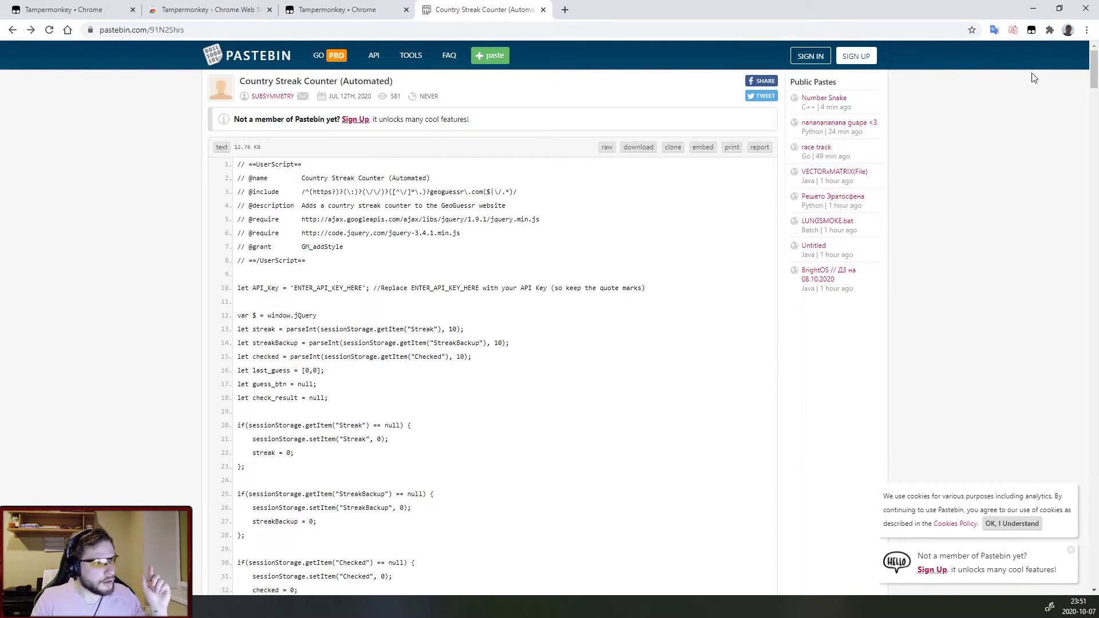
Create a new Tampermonkey userscript, replace its template with the copied Country Streak Counter code, and save
left_click(1031, 30)
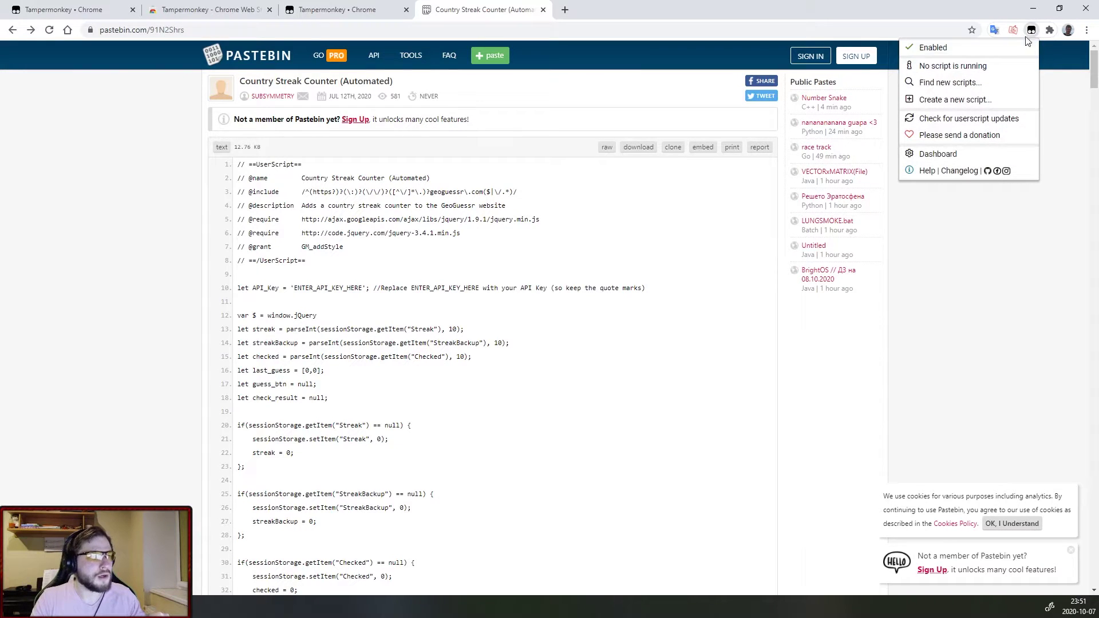
left_click(935, 100)
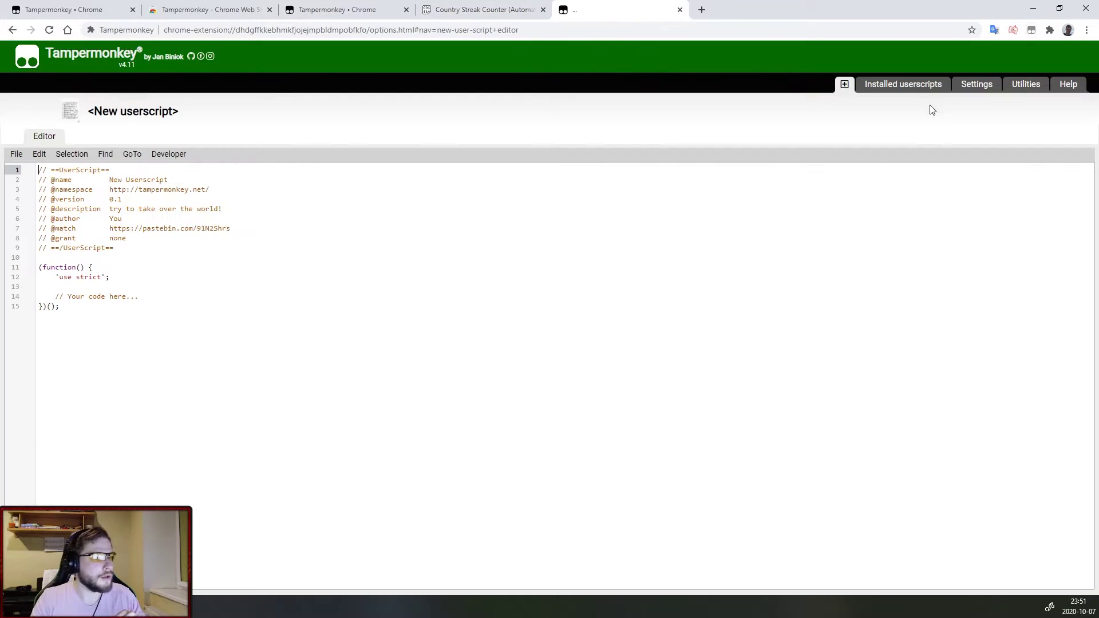
left_click(218, 326)
key("ctrl+a")
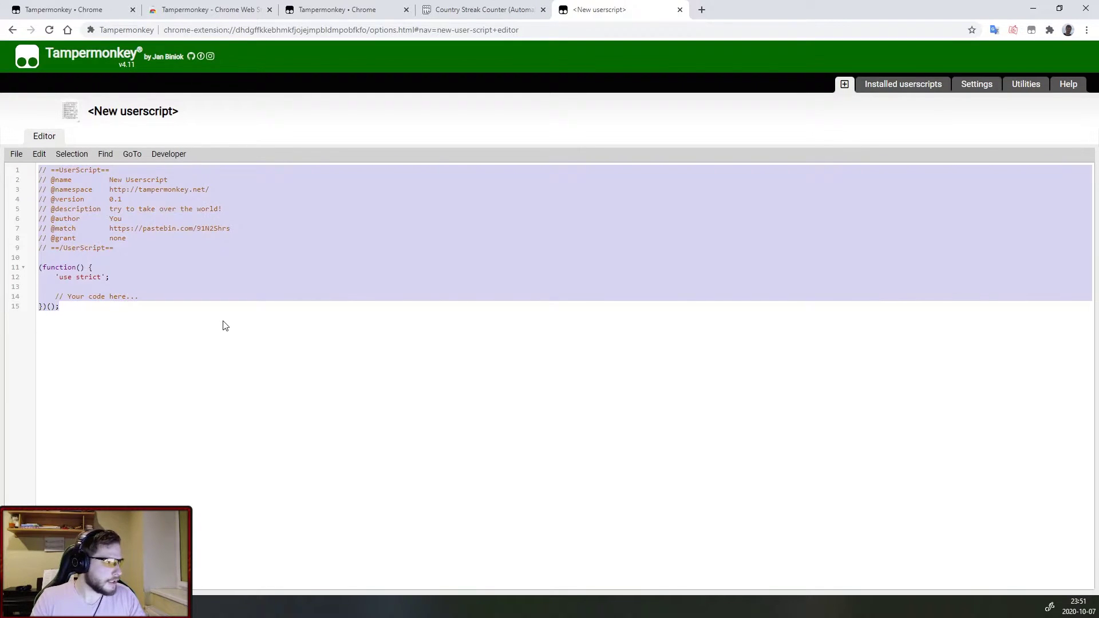
key("ctrl+v")
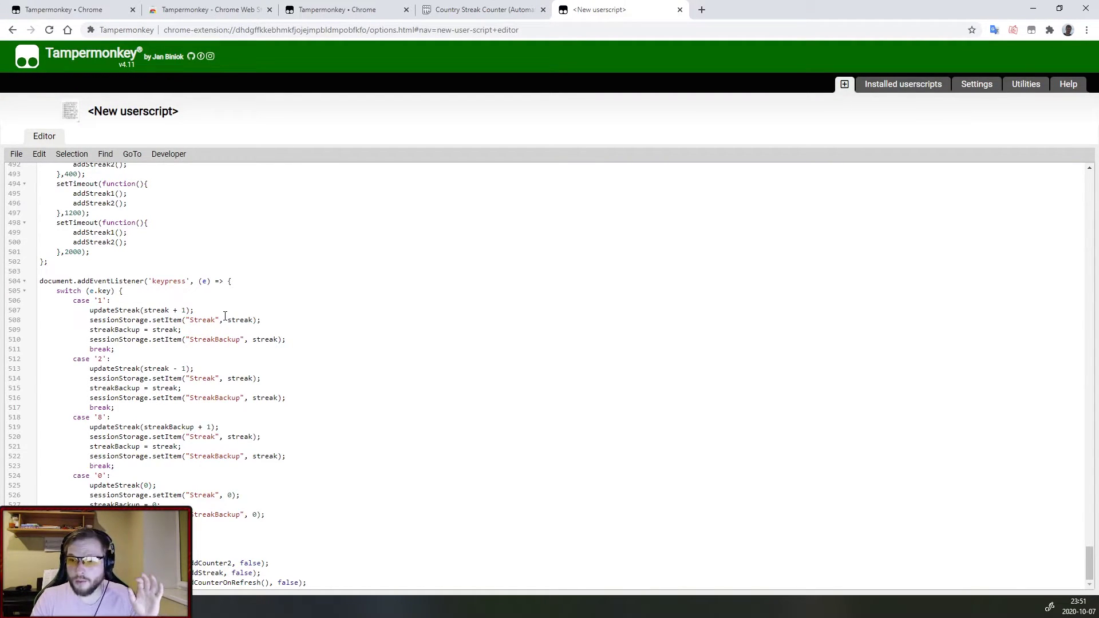
left_click(21, 155)
left_click(27, 173)
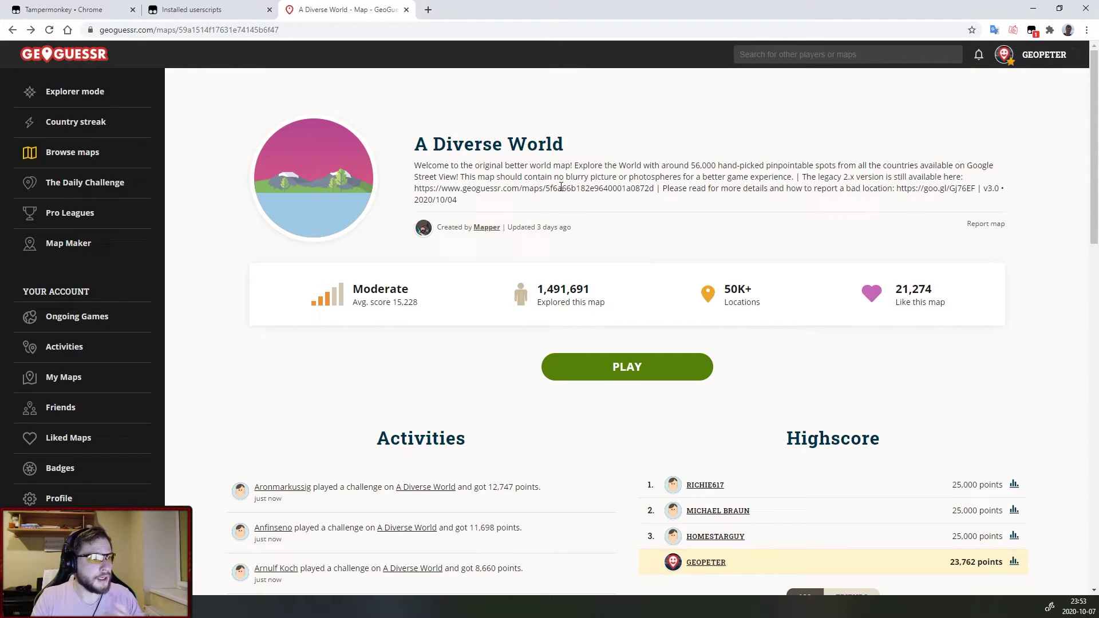
Start a single-player A Diverse World game, look around round 1, then go to Big Data Cloud
left_click(619, 367)
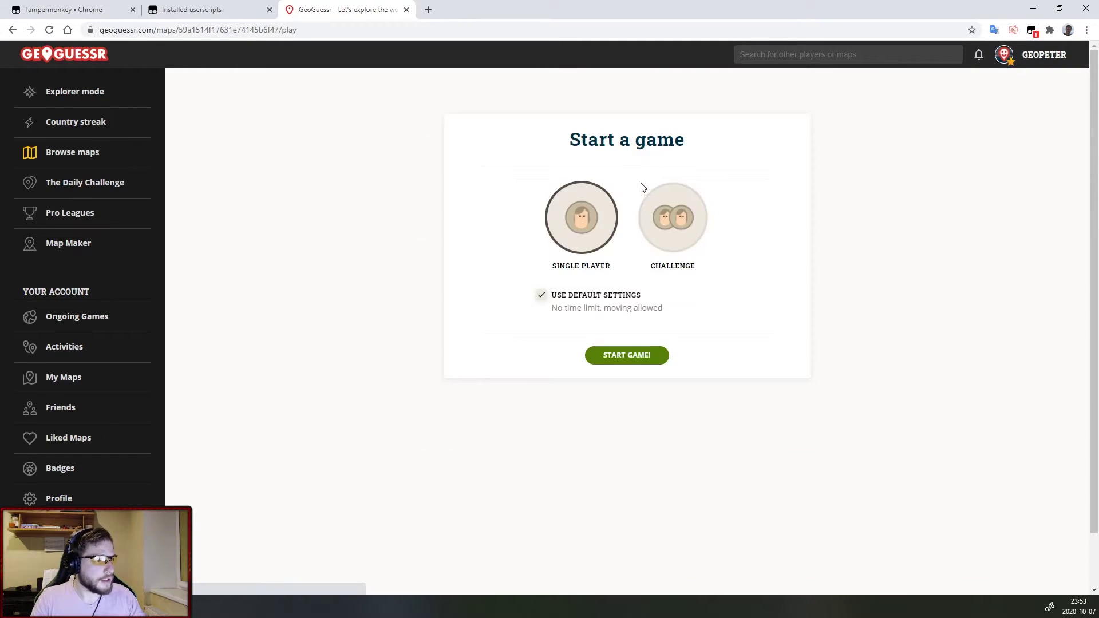
left_click(624, 352)
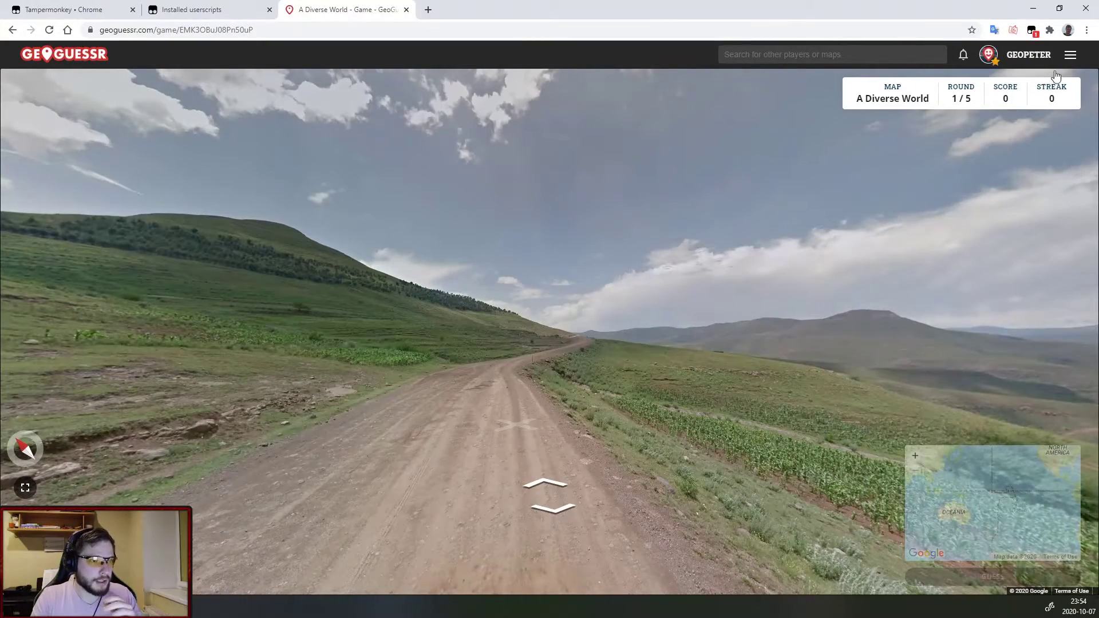
left_click_drag(547, 371, 701, 321)
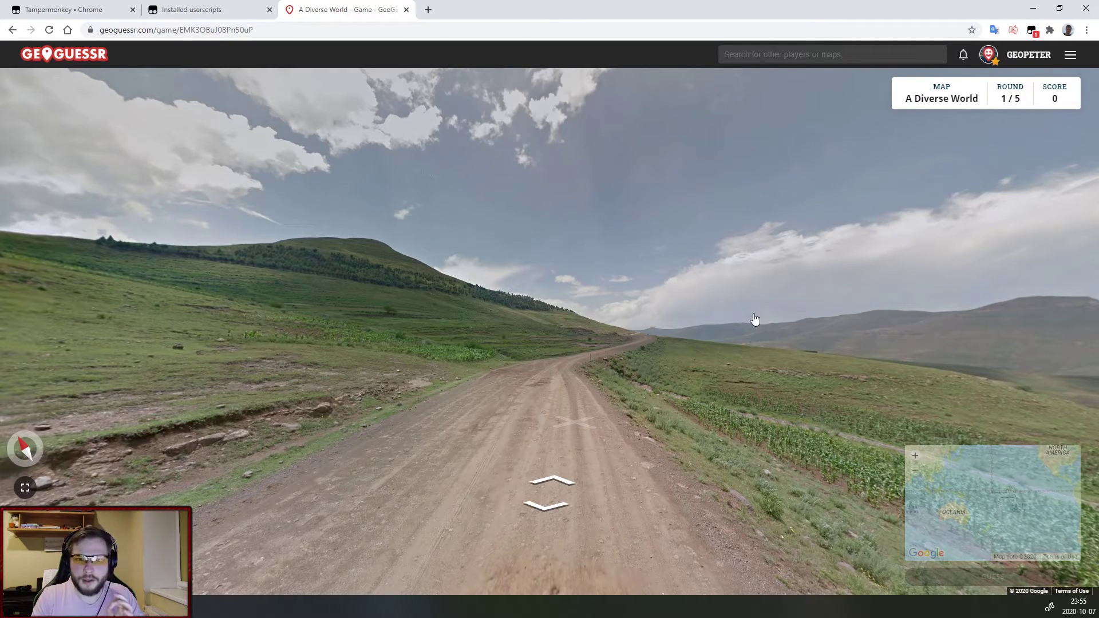
key("1")
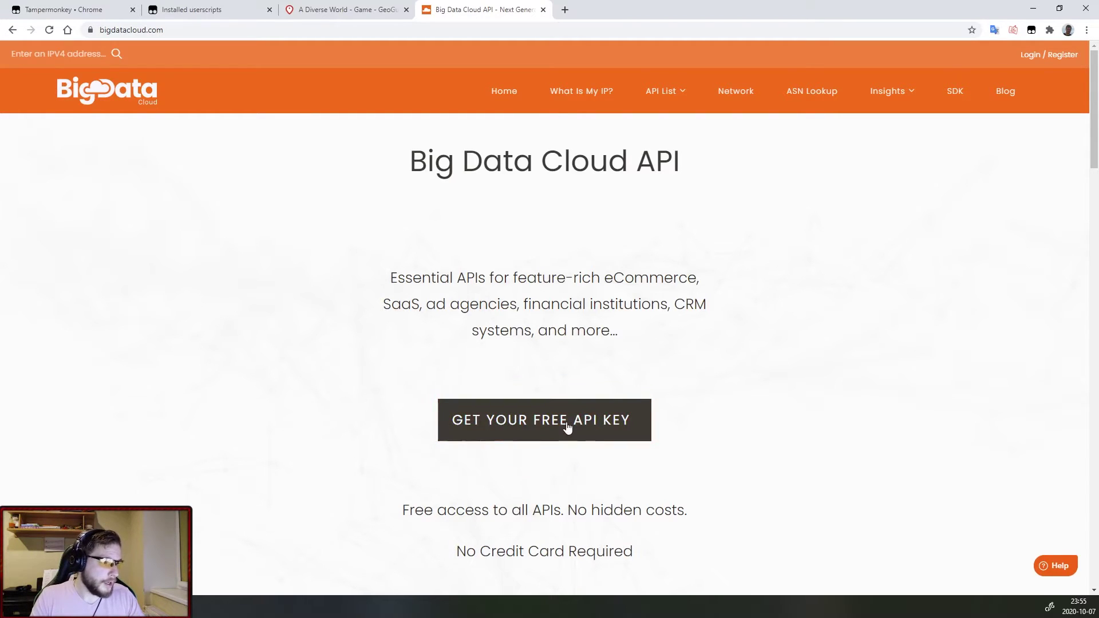
Register a free Big Data Cloud account and copy the API key from its dashboard
left_click(607, 431)
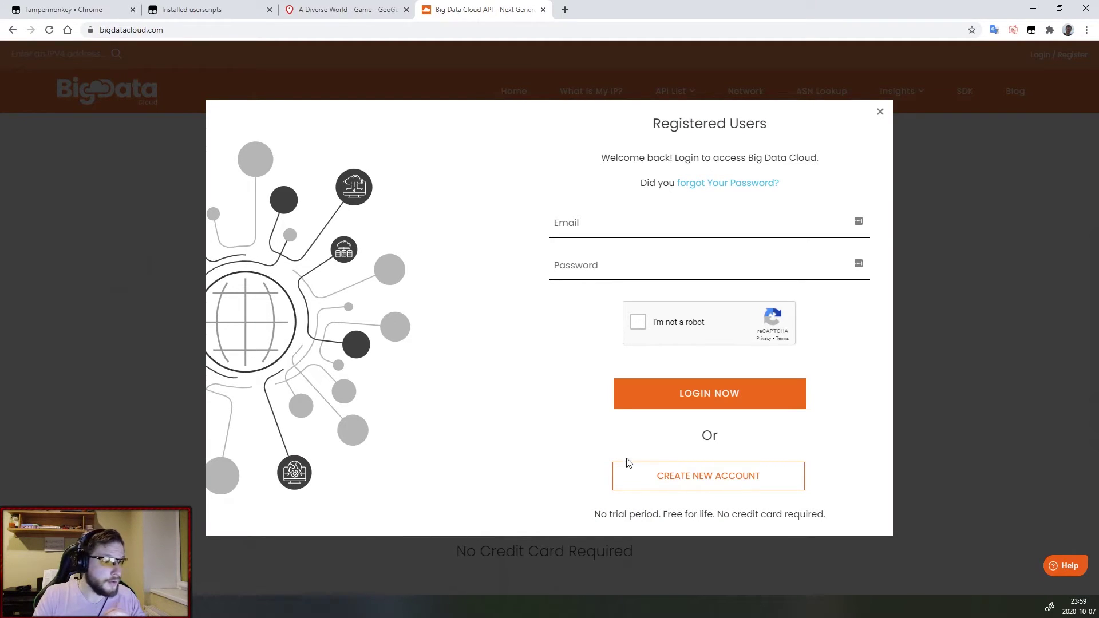
left_click(687, 483)
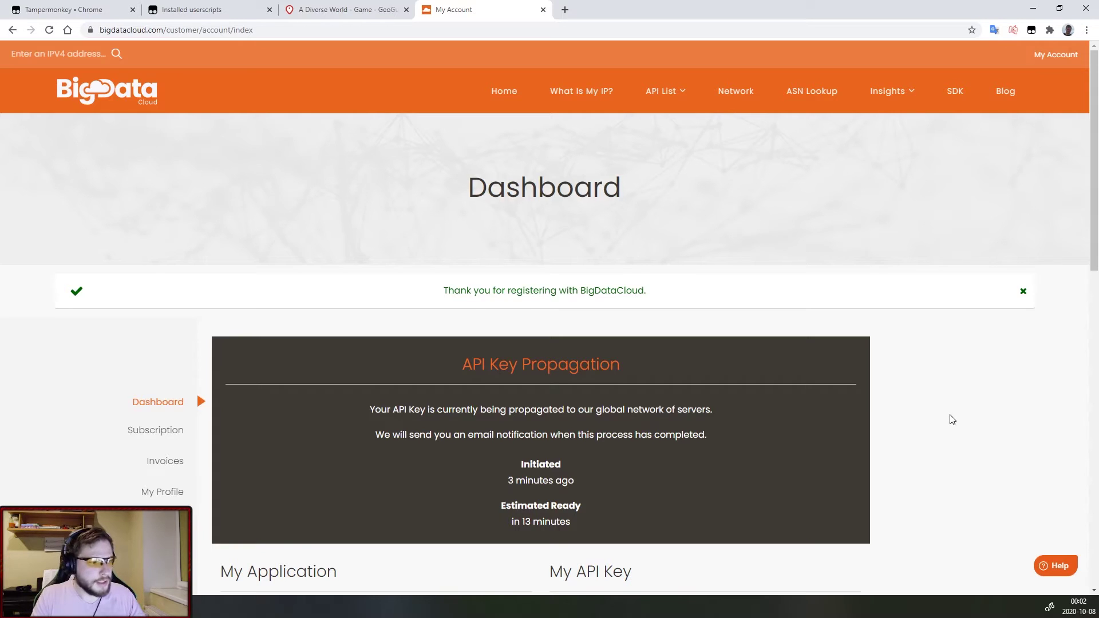
scroll(952, 420, "down", 3)
double_click(714, 470)
key("ctrl+c")
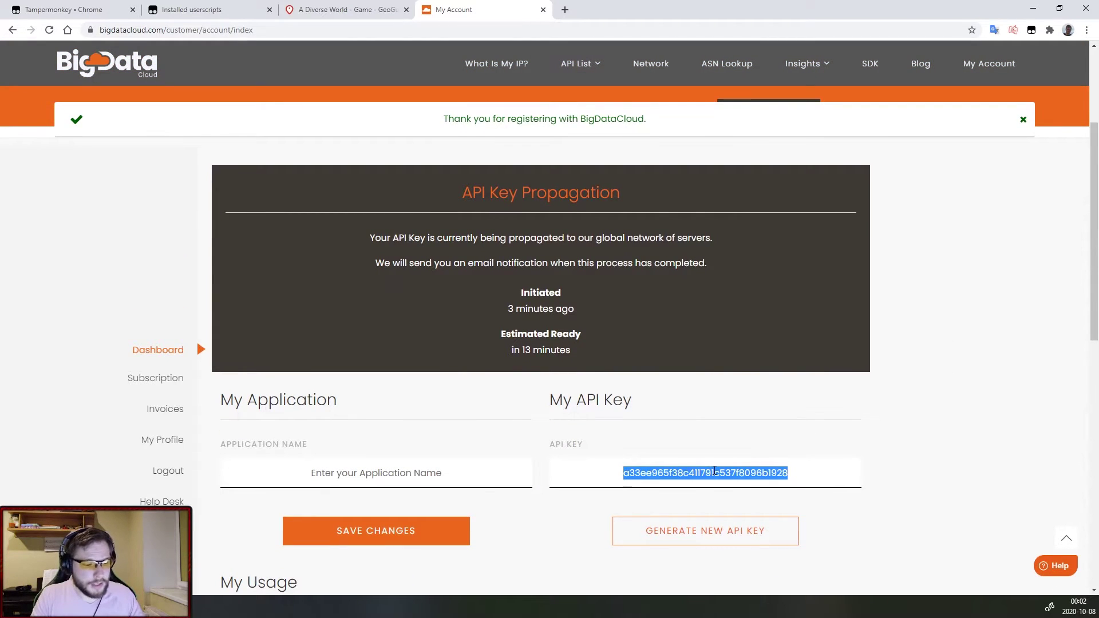
left_click(885, 410)
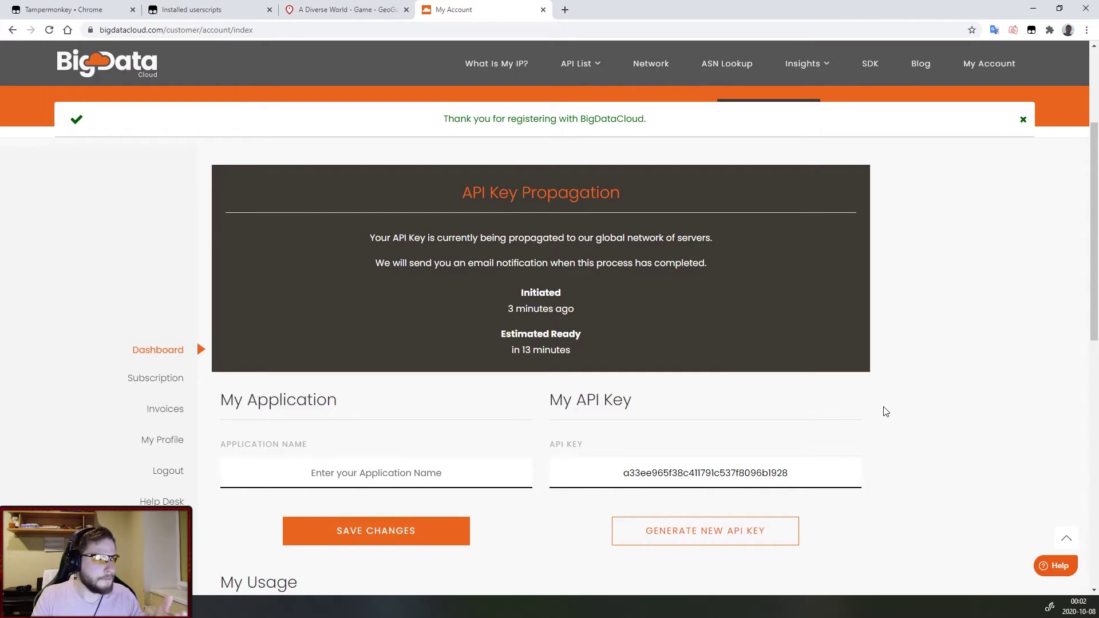
Paste the Big Data Cloud key over ENTER_API_KEY_HERE on line 10 of the streak script and save
scroll(885, 411, "up", 3)
key("ctrl+2")
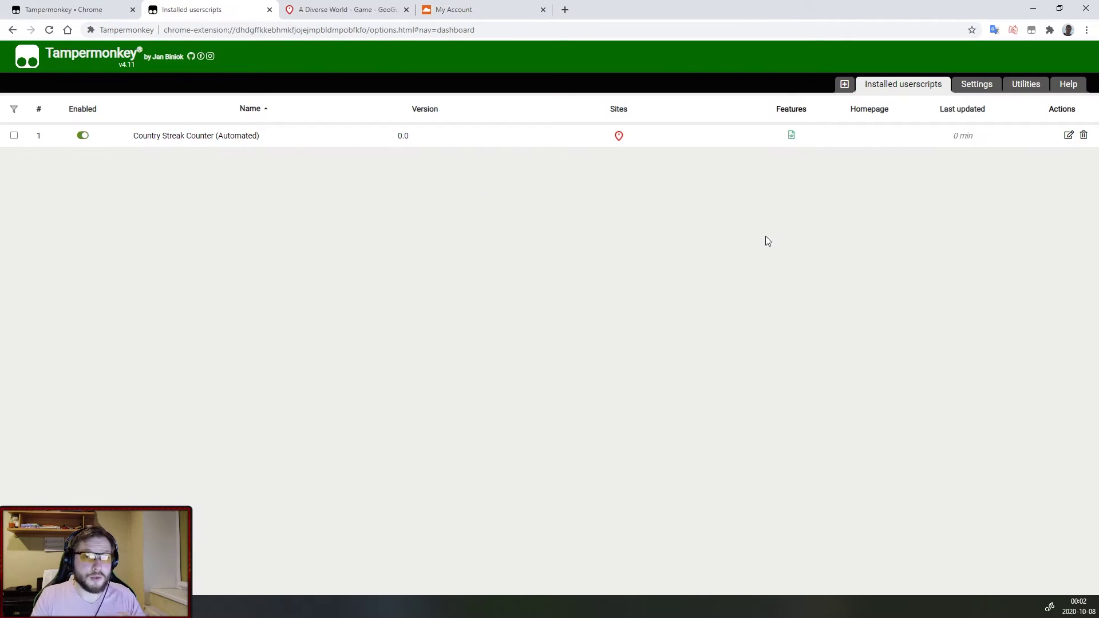
left_click(1068, 136)
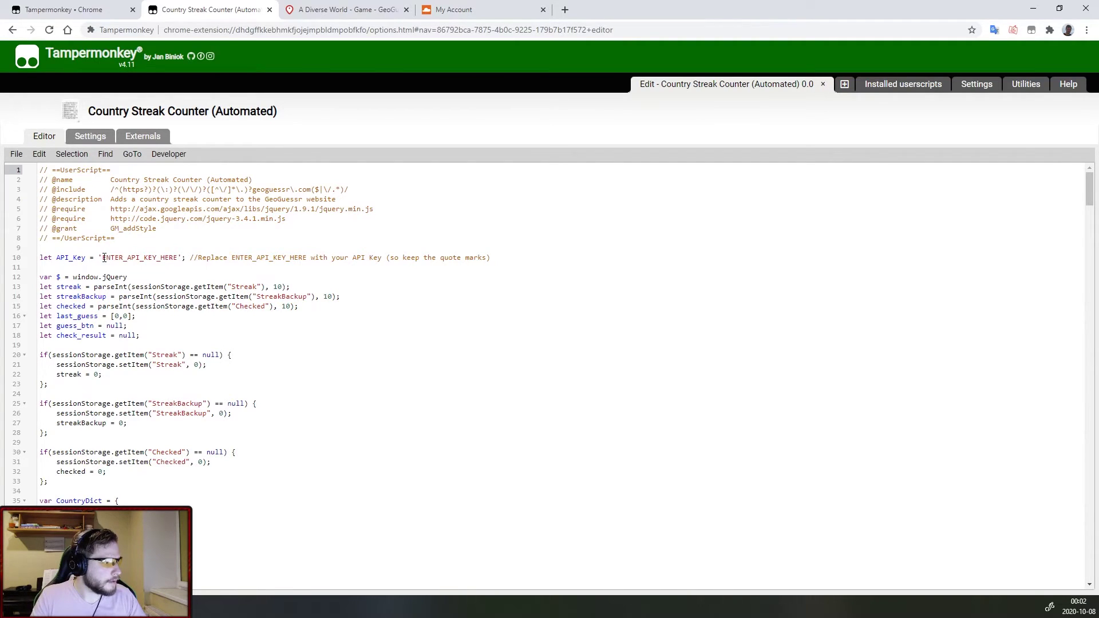
left_click_drag(103, 257, 178, 257)
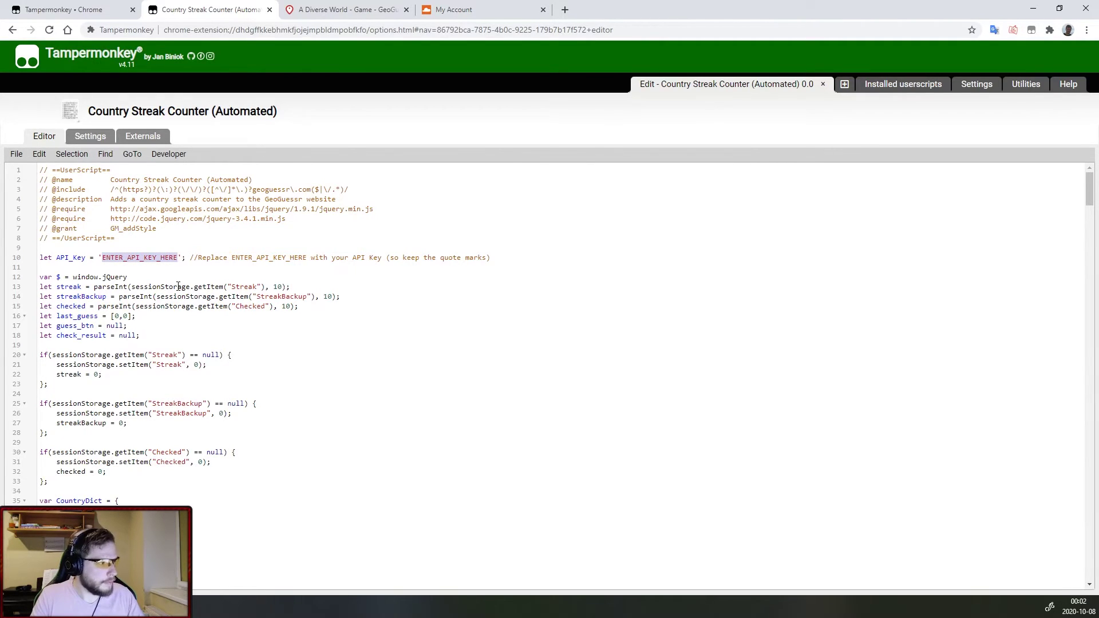
key("ctrl+v")
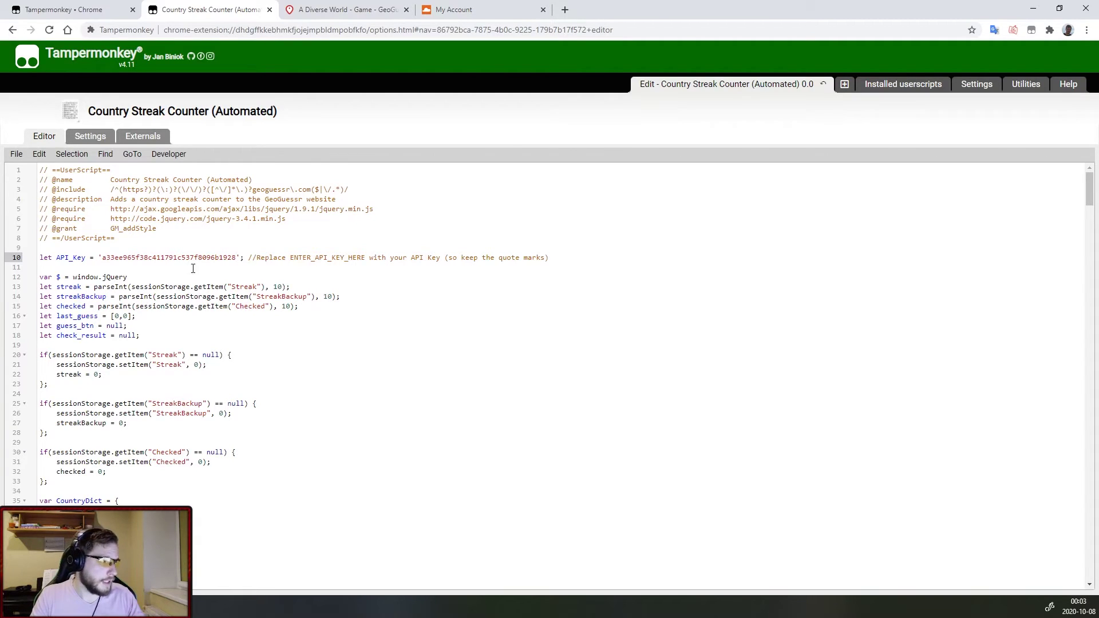
left_click(16, 154)
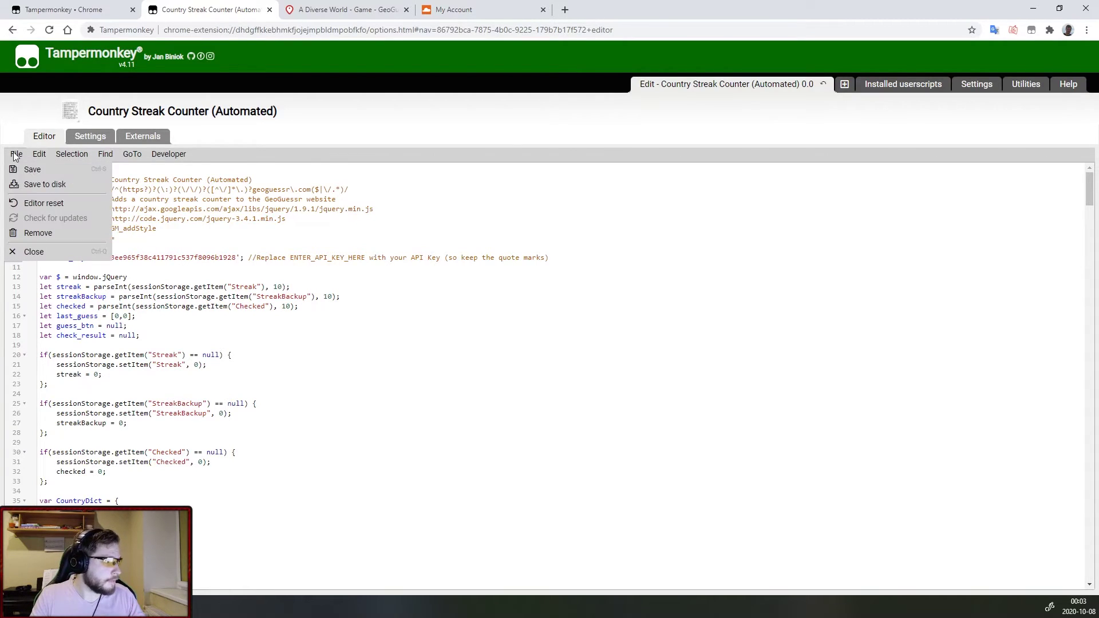
left_click(41, 171)
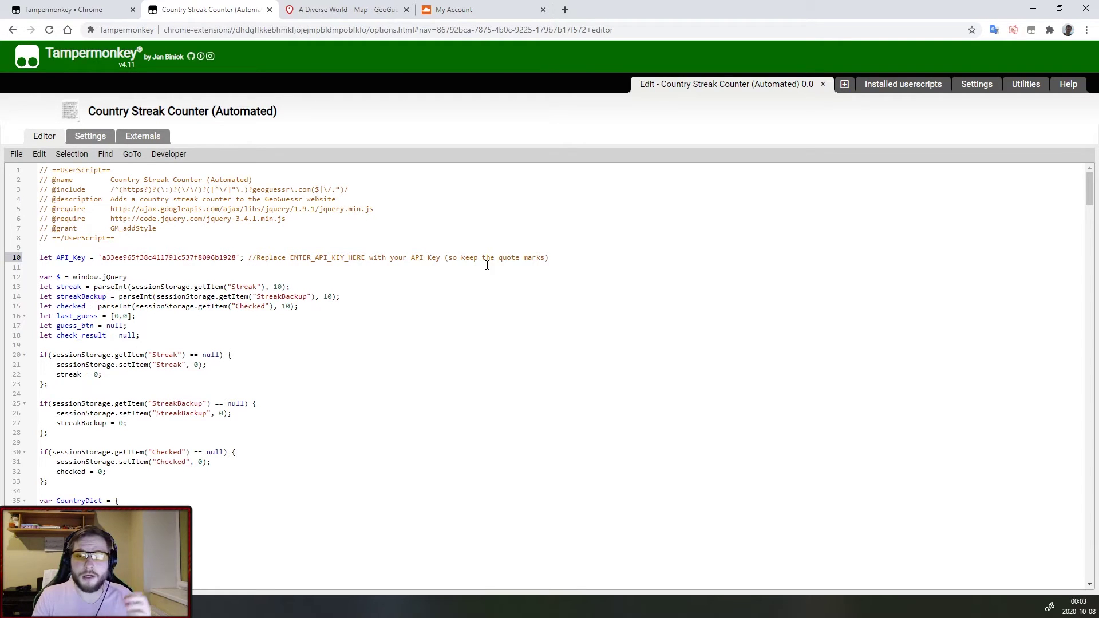
Start a new A Diverse World game, guess North America in round 1, and continue to round 2
key("ctrl+Tab")
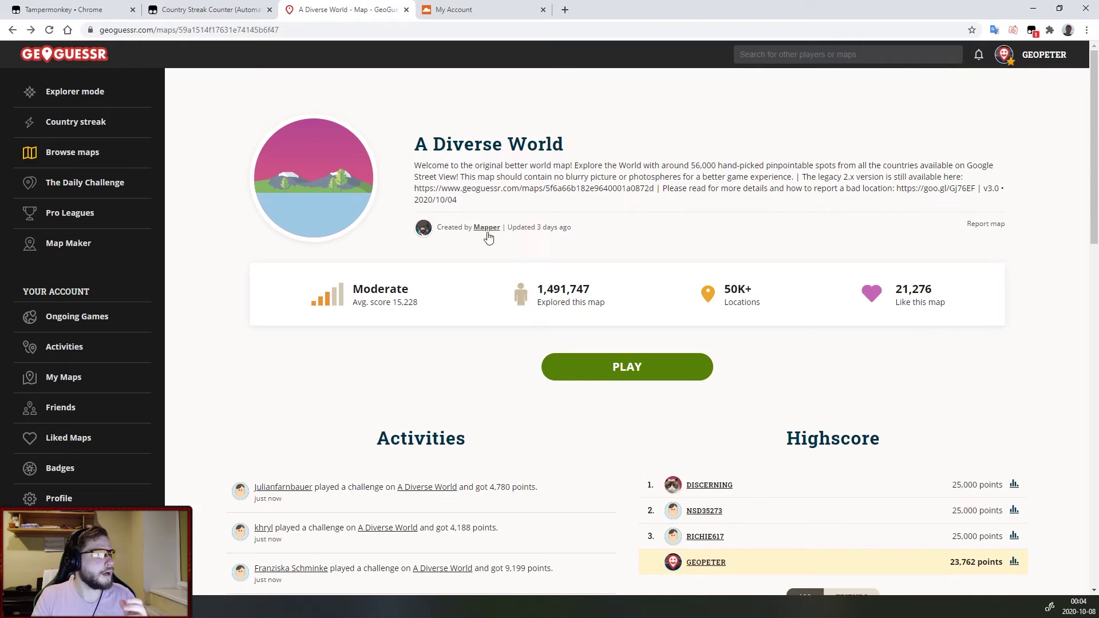
left_click(632, 373)
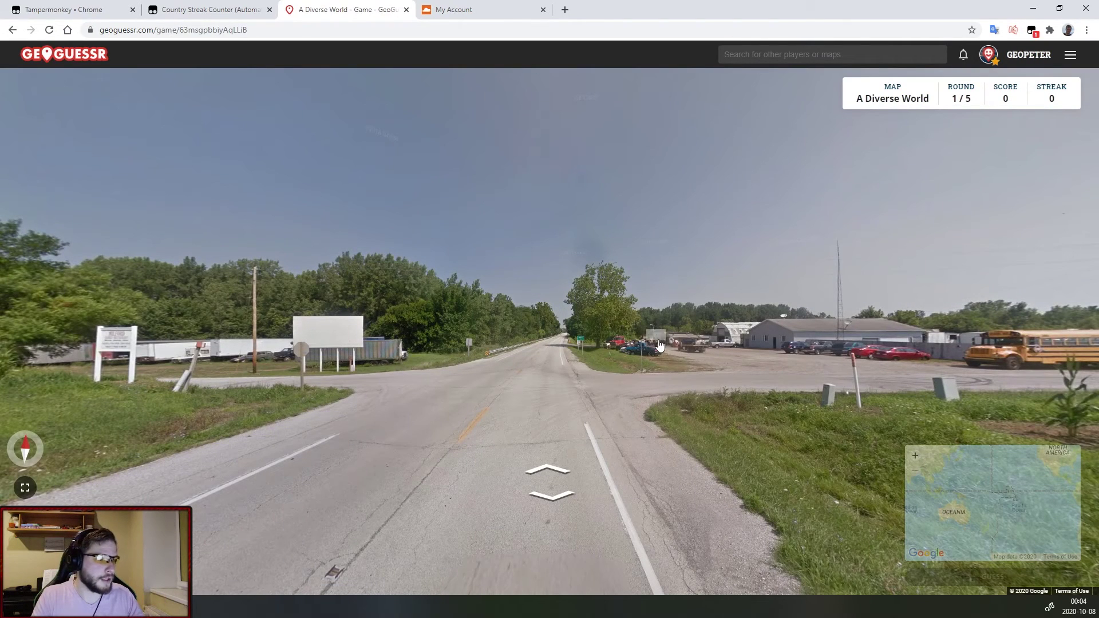
mouse_move(962, 483)
left_click(492, 291)
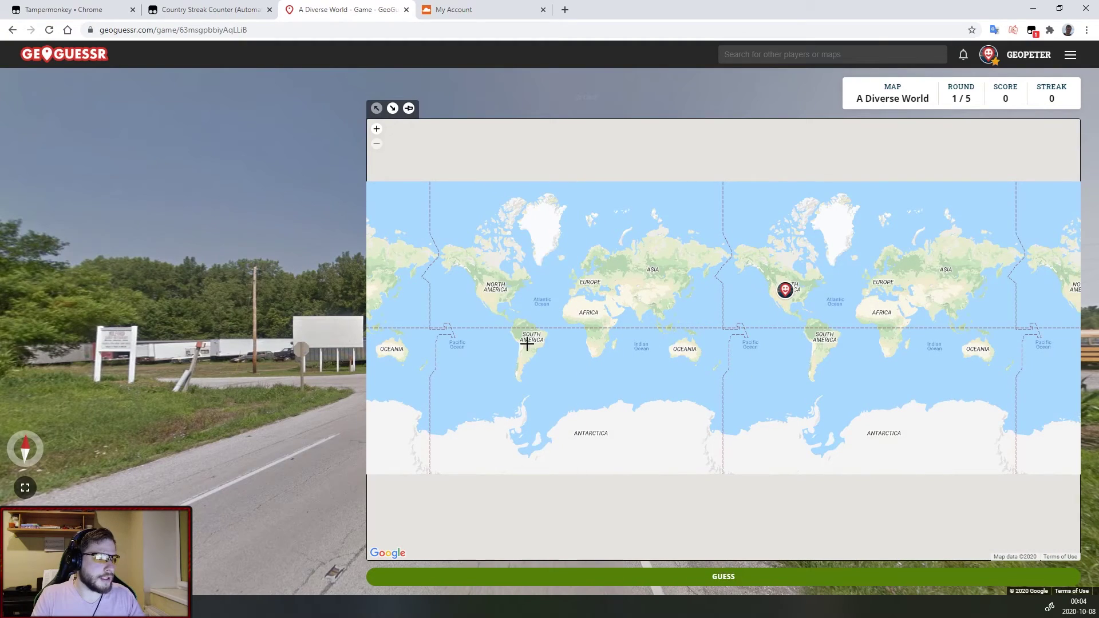
left_click(724, 576)
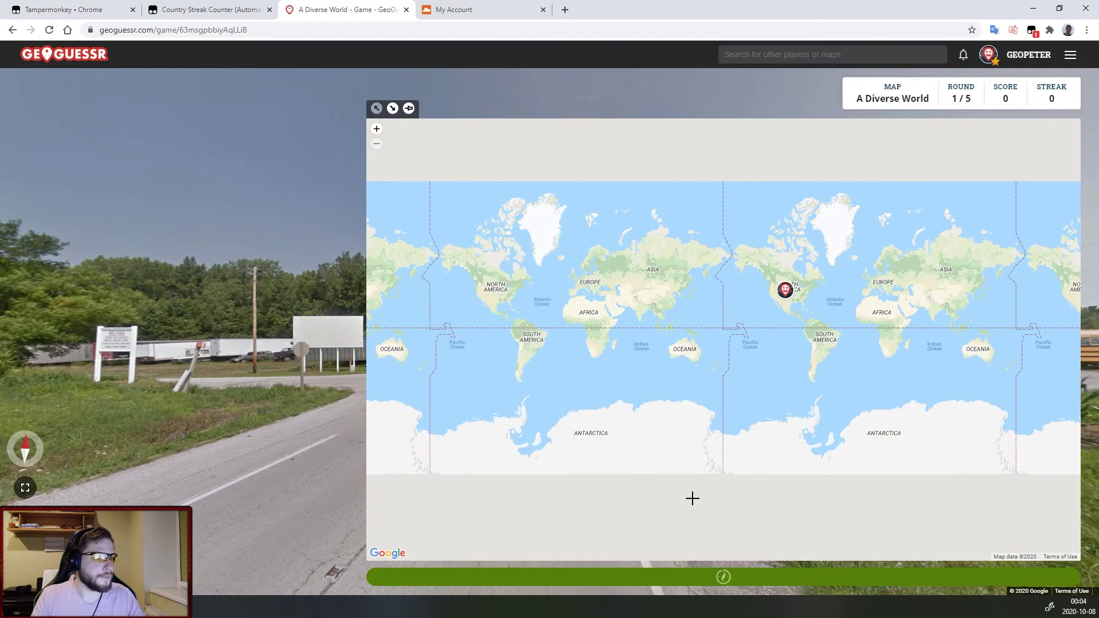
scroll(515, 206, "down", 3)
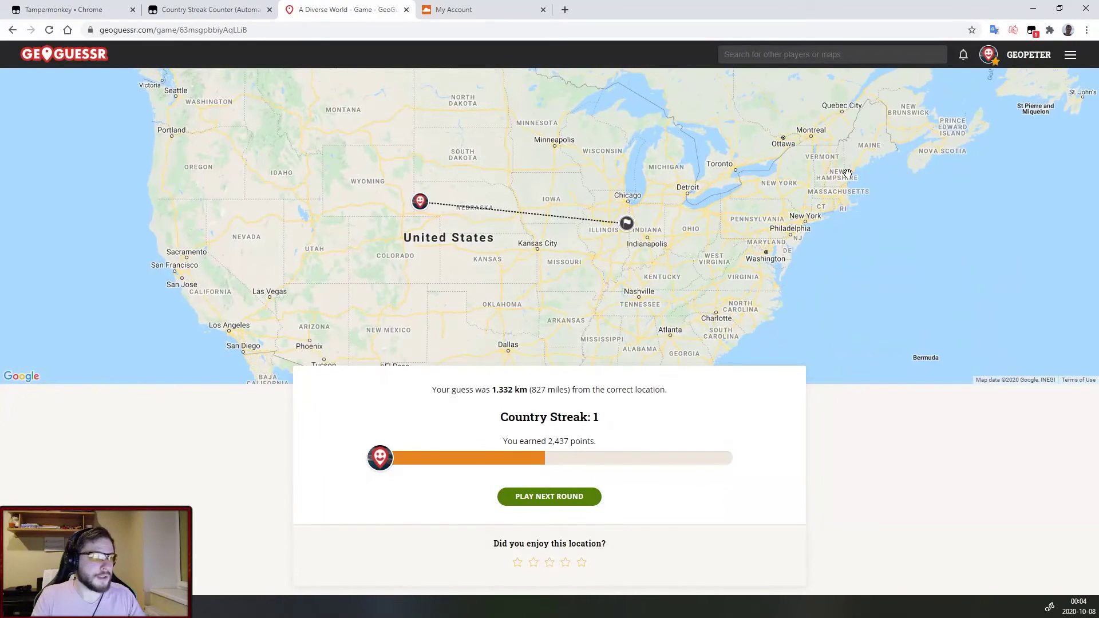
left_click(575, 495)
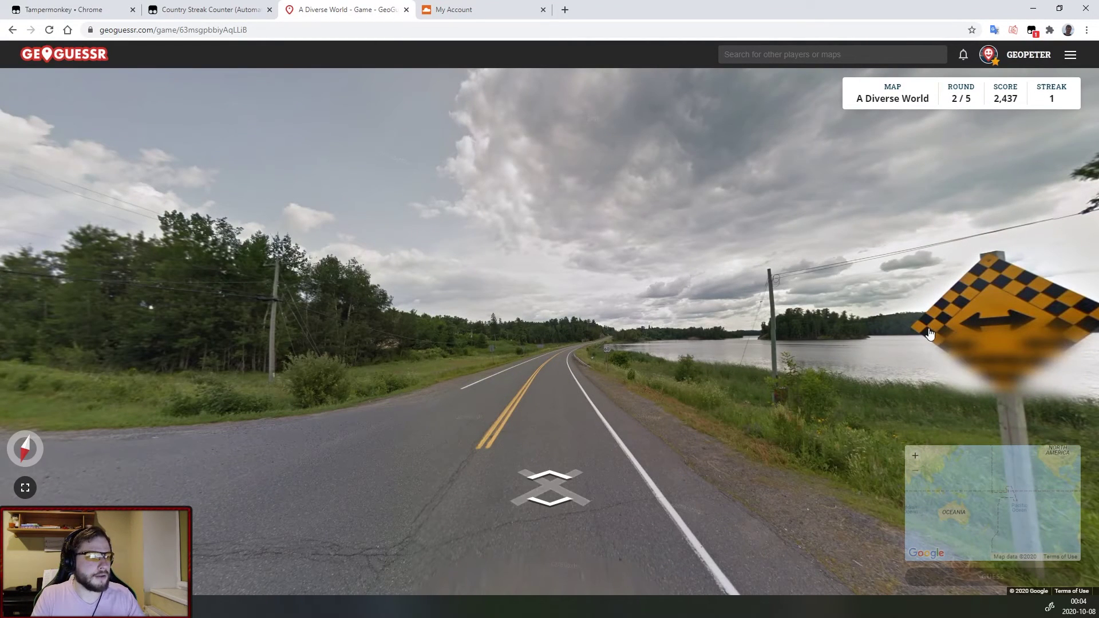
Guess the United States in round 2, which resets the Country Streak to 0
mouse_move(555, 321)
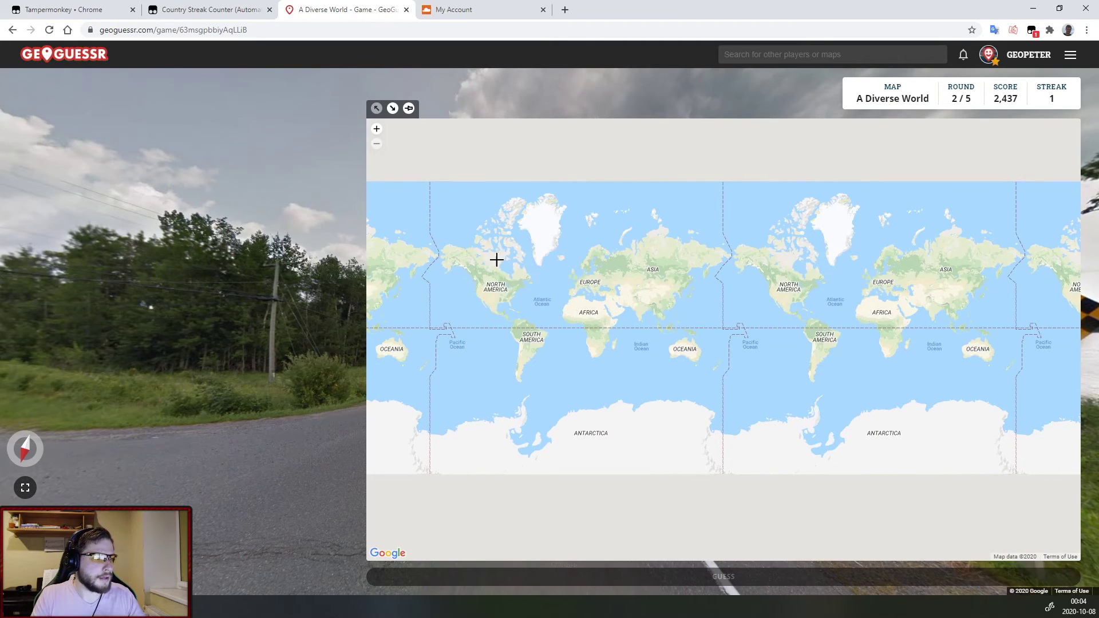
scroll(493, 258, "up", 2)
scroll(503, 328, "up", 1)
left_click(486, 306)
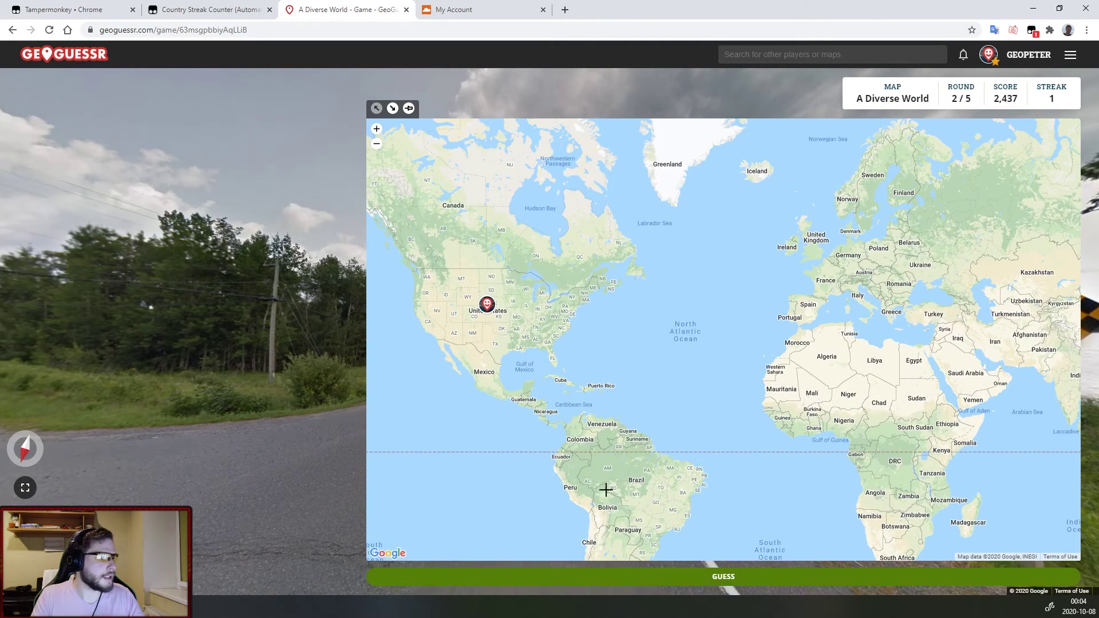
left_click(669, 579)
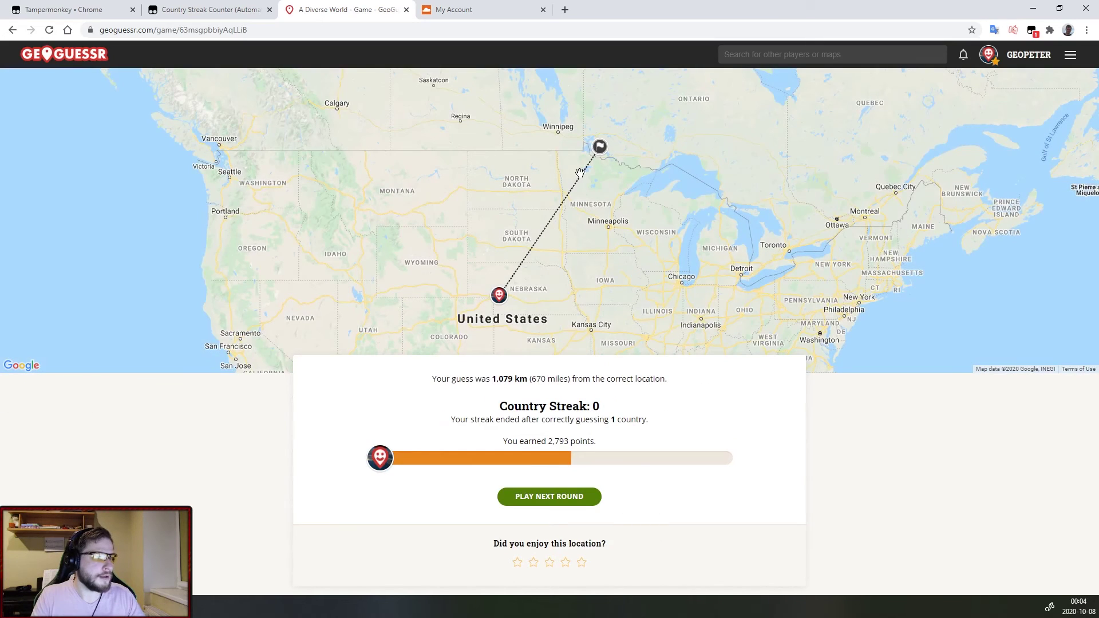
left_click_drag(497, 408, 611, 401)
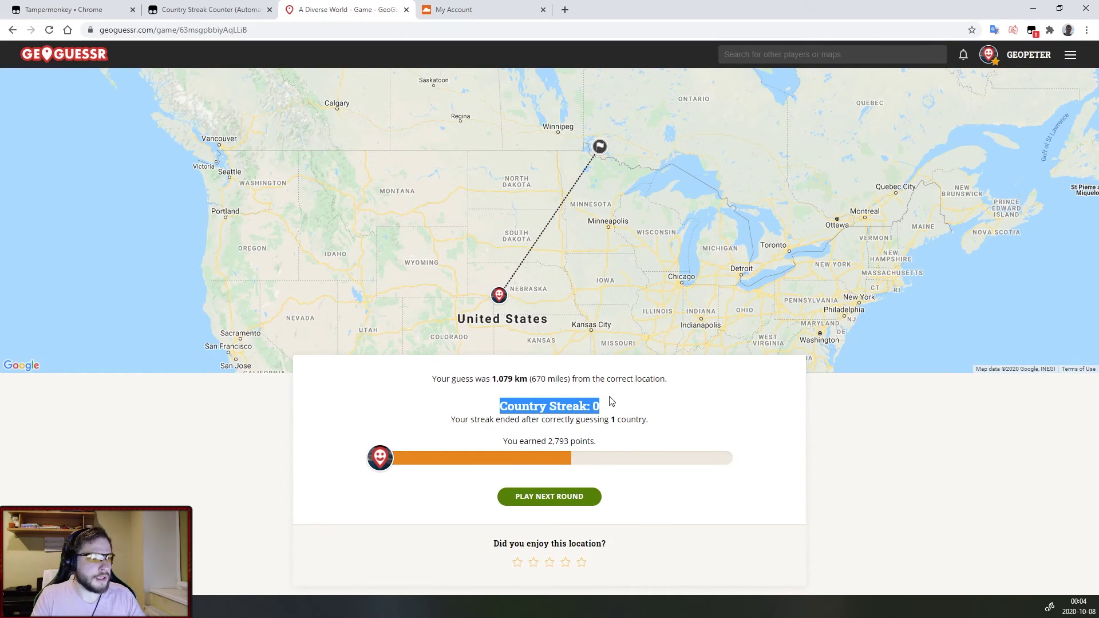
left_click(620, 403)
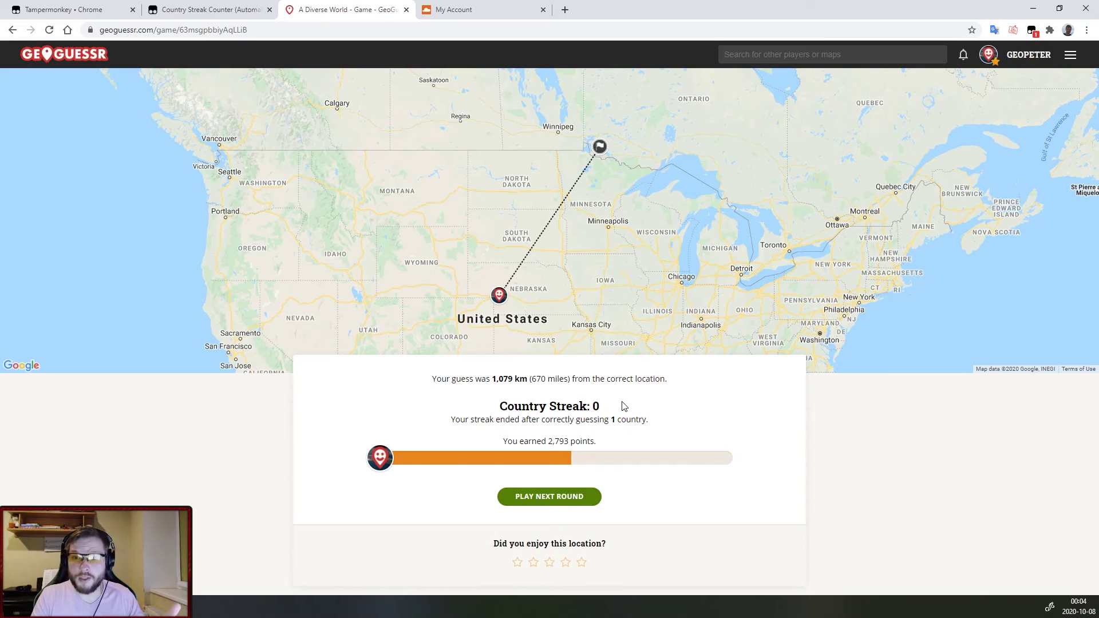